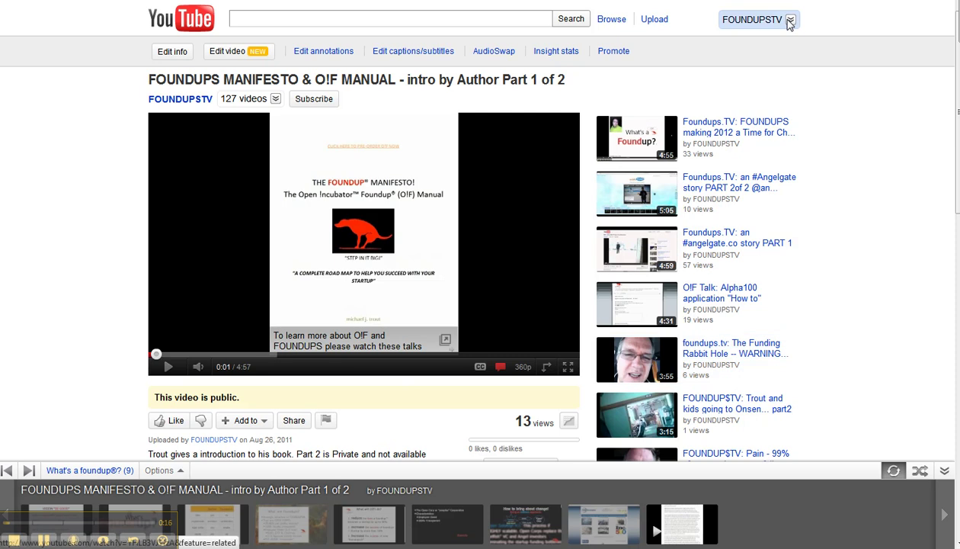
Step: Use the FOUNDUPSTV account menu at top right to reach My Channel
click(757, 23)
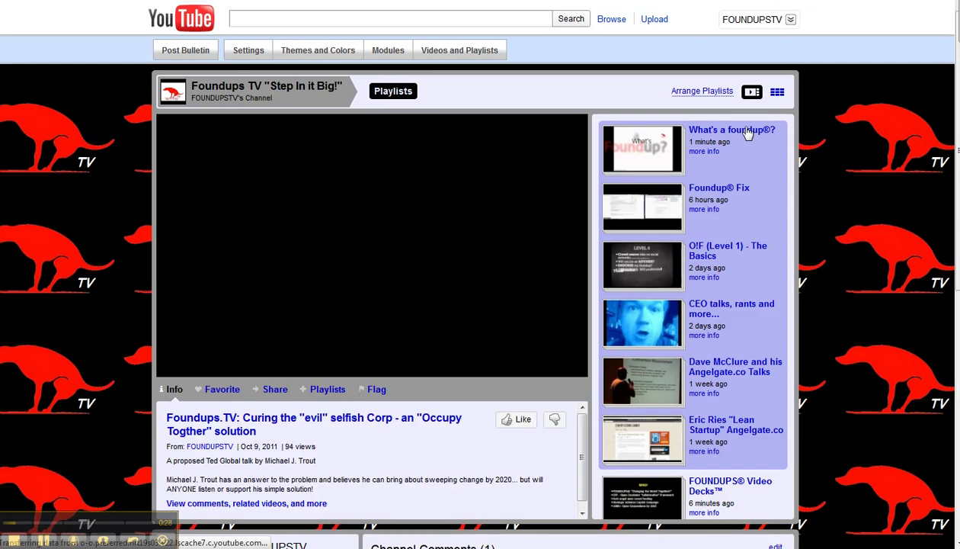
Step: Load FOUNDUPS MANIFESTO from the What's a foundup®? playlist, play it briefly, then pause
click(748, 136)
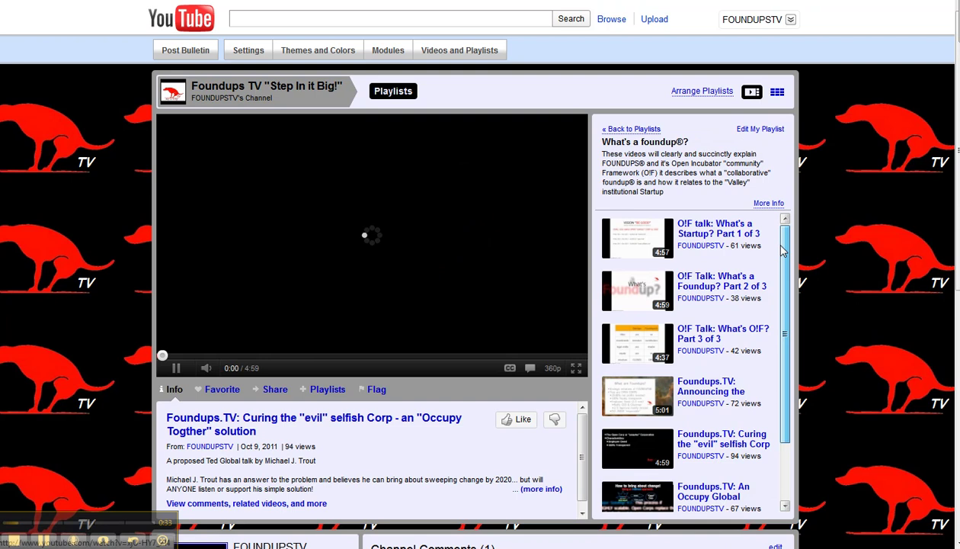
drag(784, 250, 783, 476)
click(703, 478)
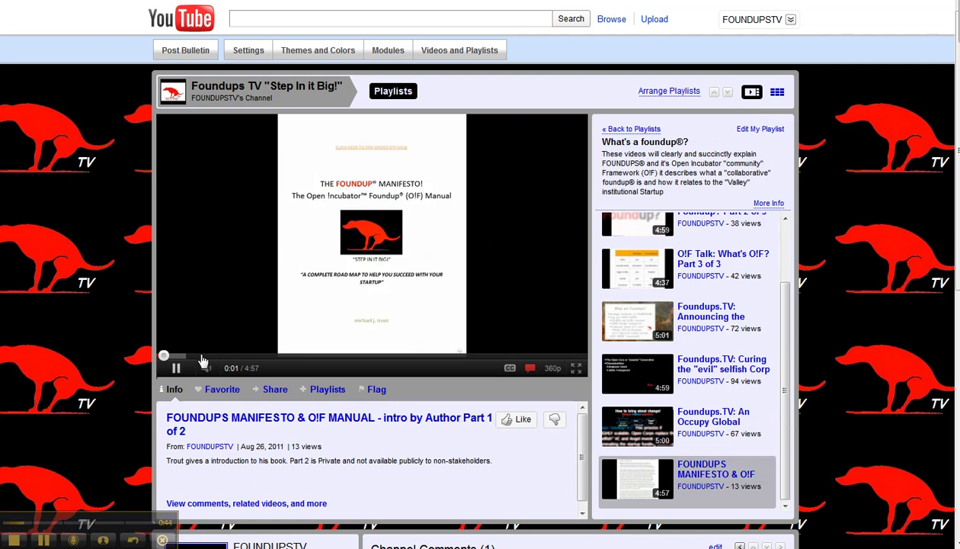
click(176, 368)
click(177, 370)
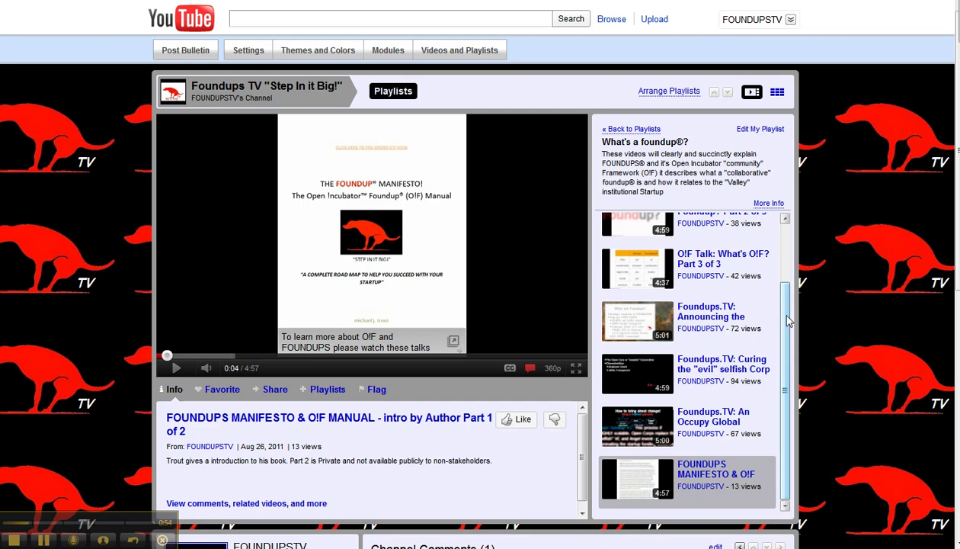
mouse_move(785, 309)
mouse_down()
mouse_move(793, 238)
mouse_move(788, 373)
mouse_up()
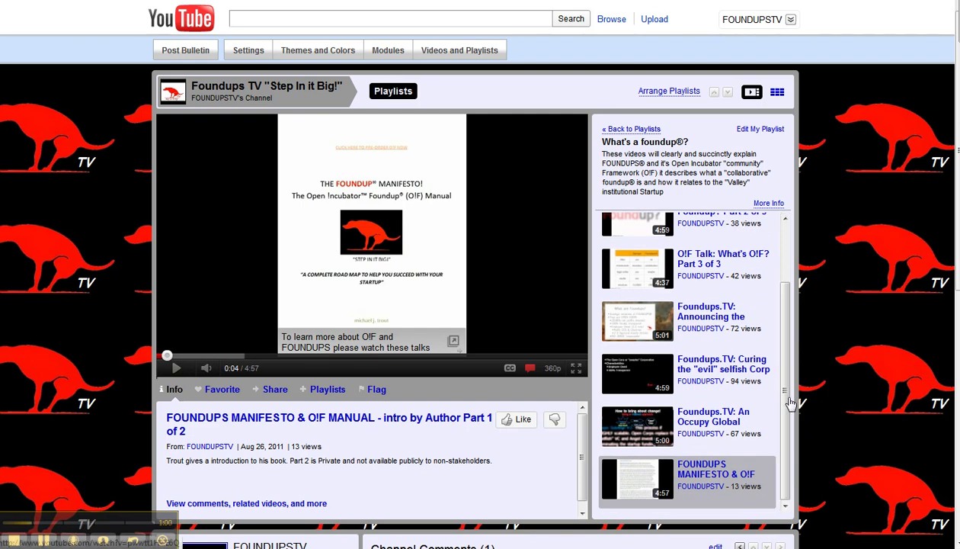
drag(785, 390, 790, 320)
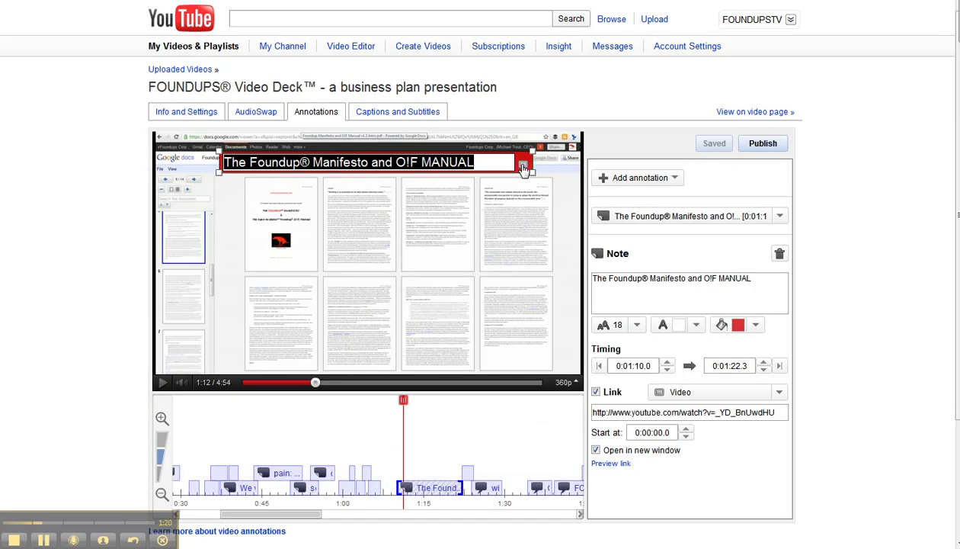
Step: Link the Manifesto note to the pasted channel playlist URL as a Channel link, opening in a new window
click(629, 411)
key(ctrl+v)
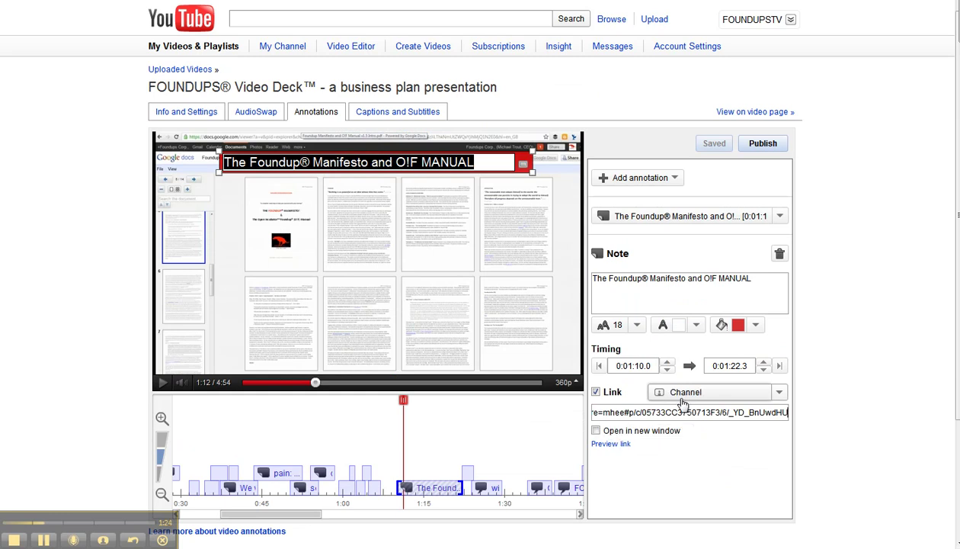
click(596, 430)
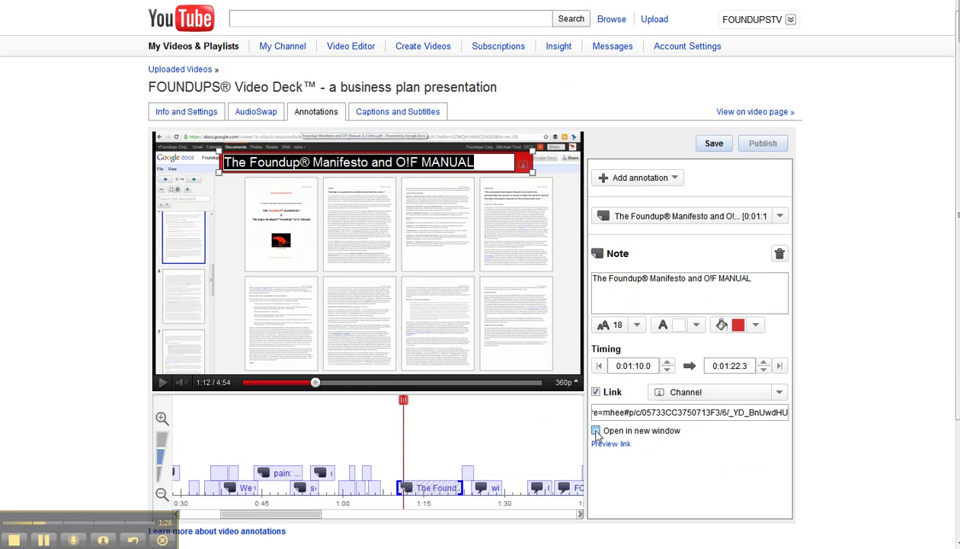
click(596, 431)
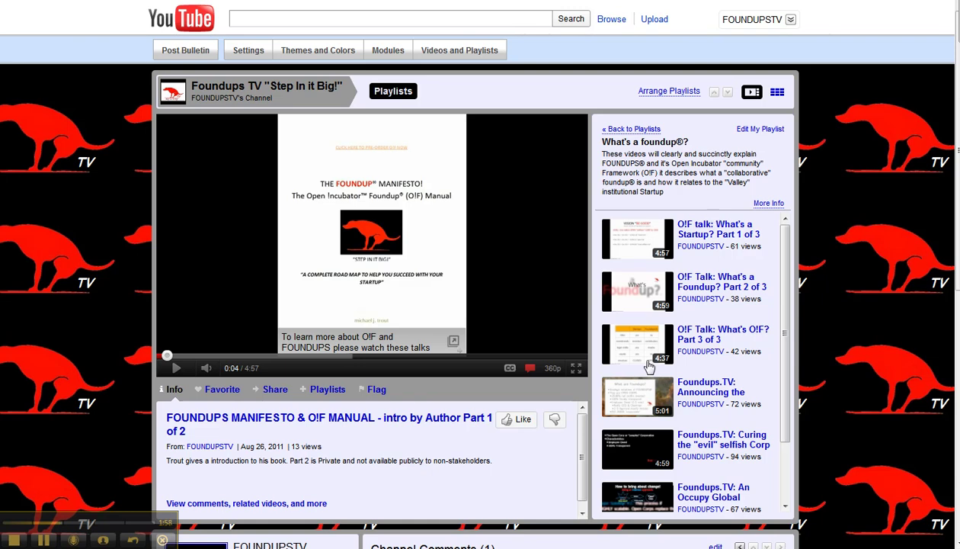
Step: Visit the manifesto video's watch page, then return to FOUNDUPSTV through My Channel
click(434, 421)
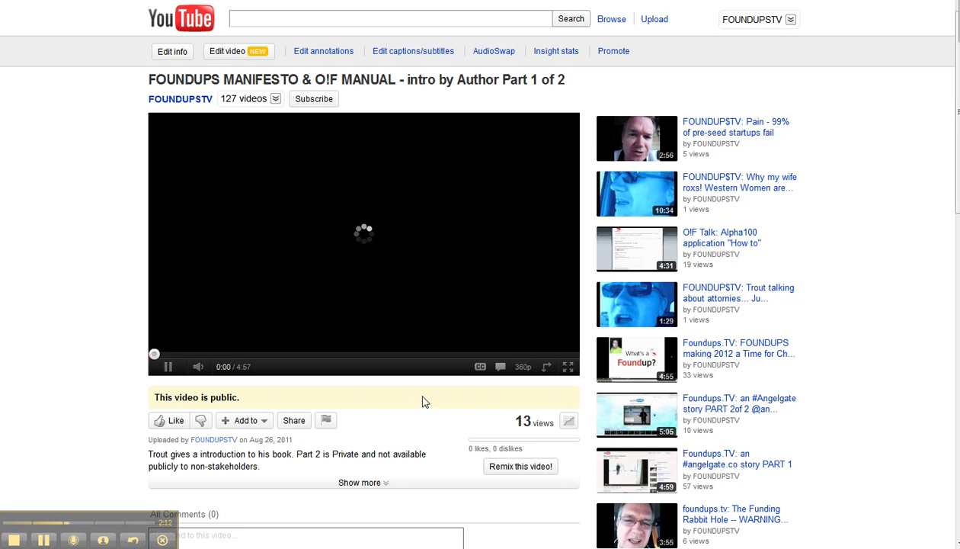
click(791, 20)
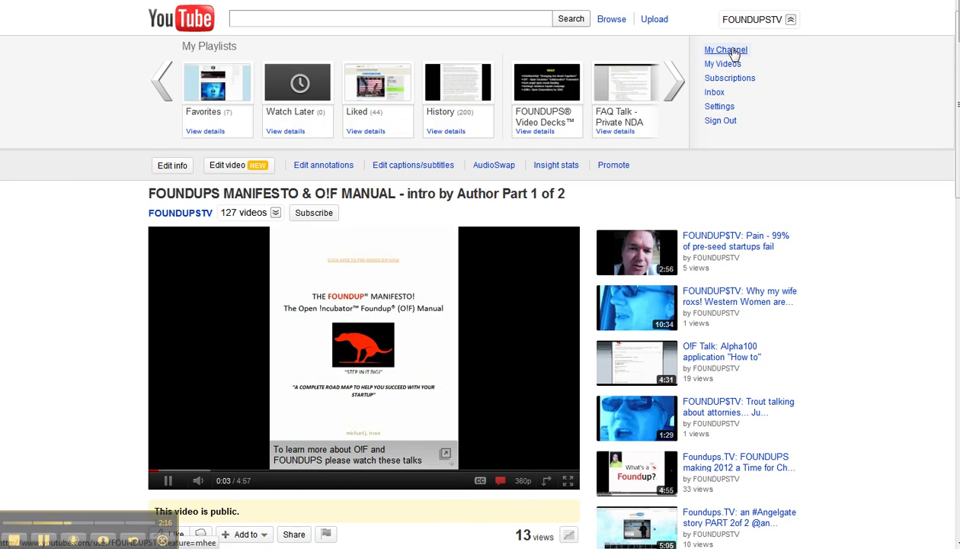
click(732, 50)
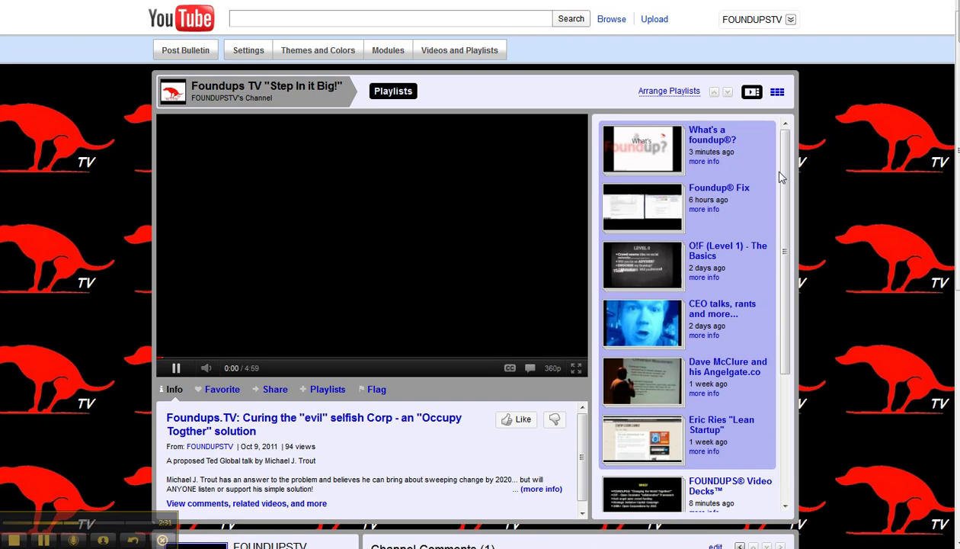
Step: Load and pause FOUNDUPS MANIFESTO from What's a foundup®?, then open the Videos and Playlists settings
click(707, 136)
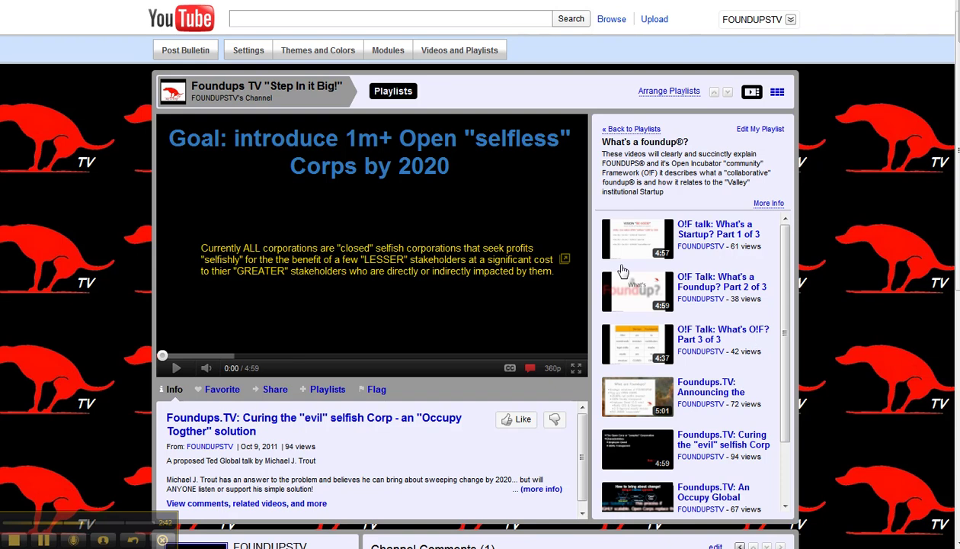
mouse_move(378, 259)
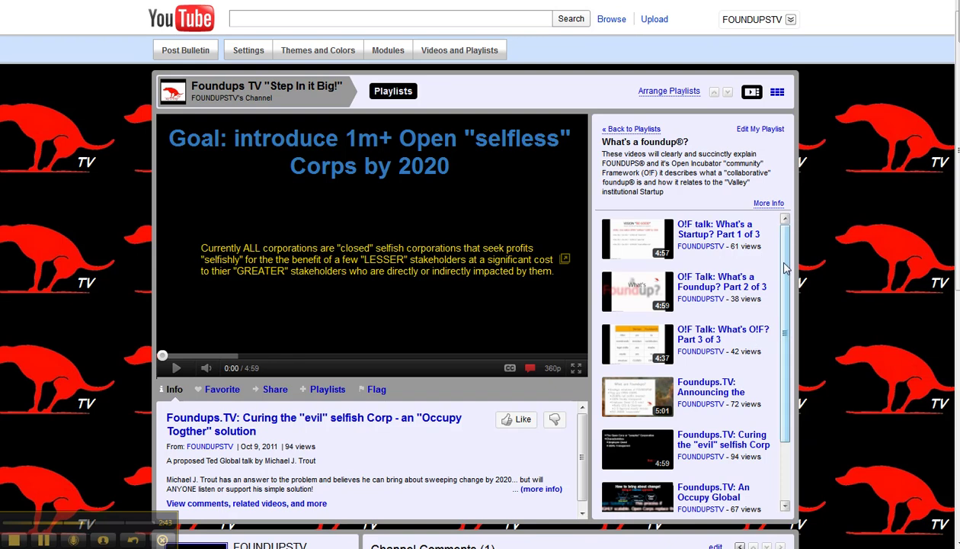
drag(785, 229, 787, 381)
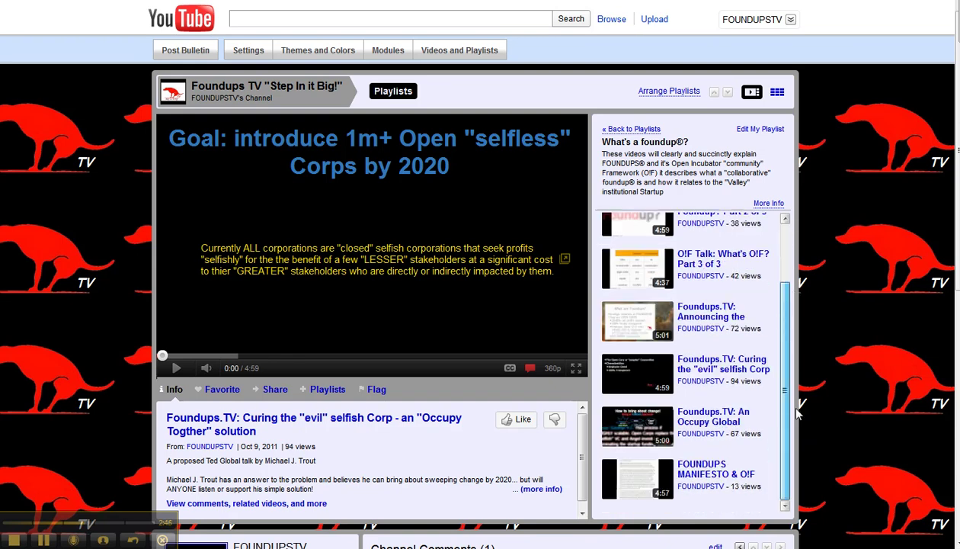
click(702, 470)
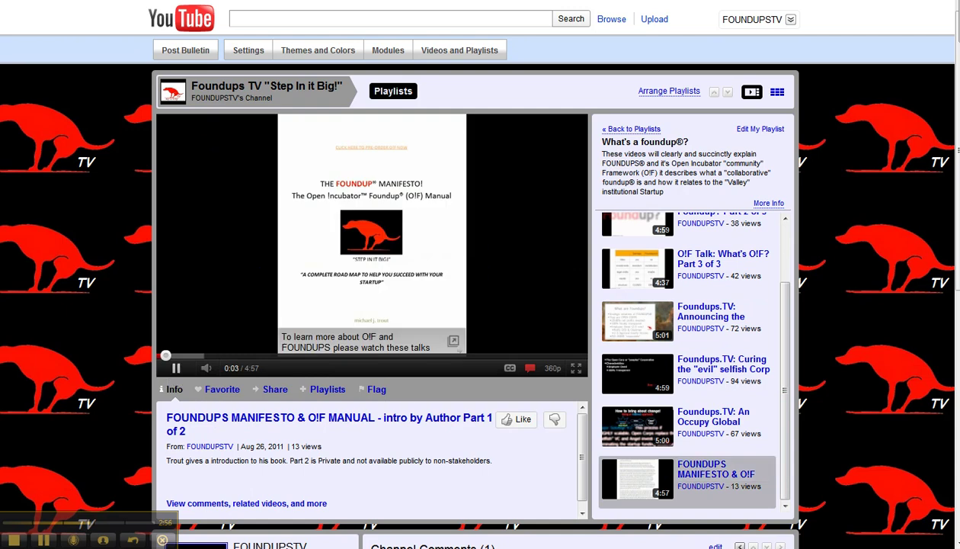
click(176, 368)
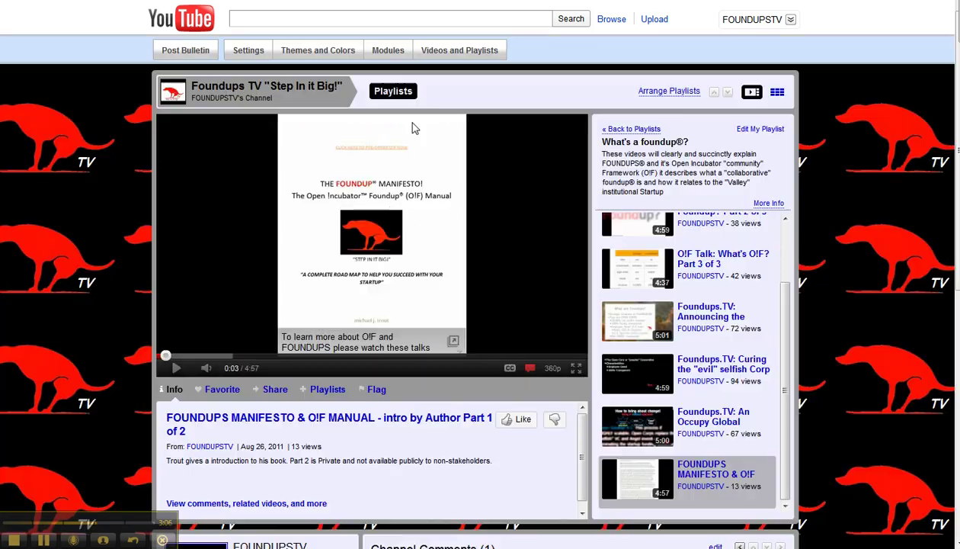
click(466, 52)
mouse_move(765, 98)
mouse_down()
mouse_move(765, 125)
mouse_move(766, 97)
mouse_move(767, 114)
mouse_up()
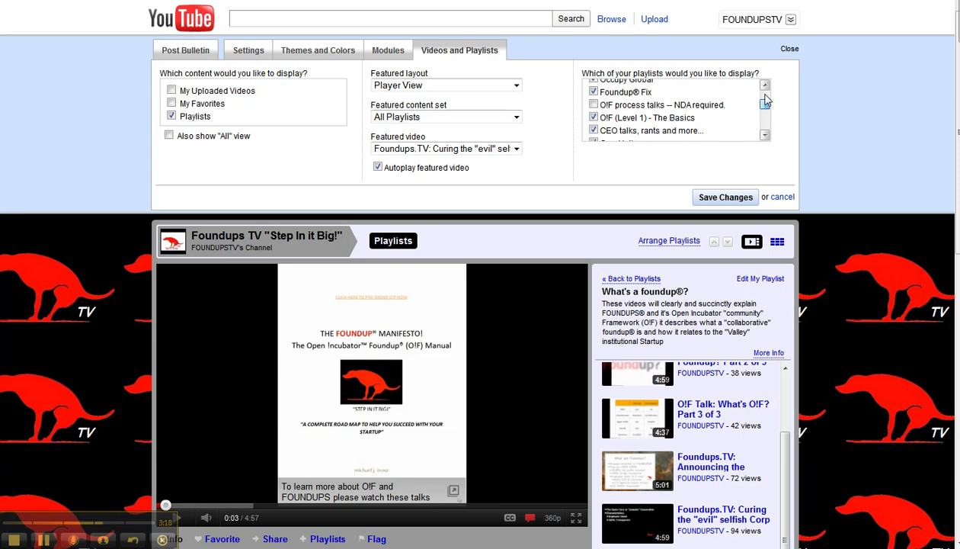
drag(766, 99, 768, 106)
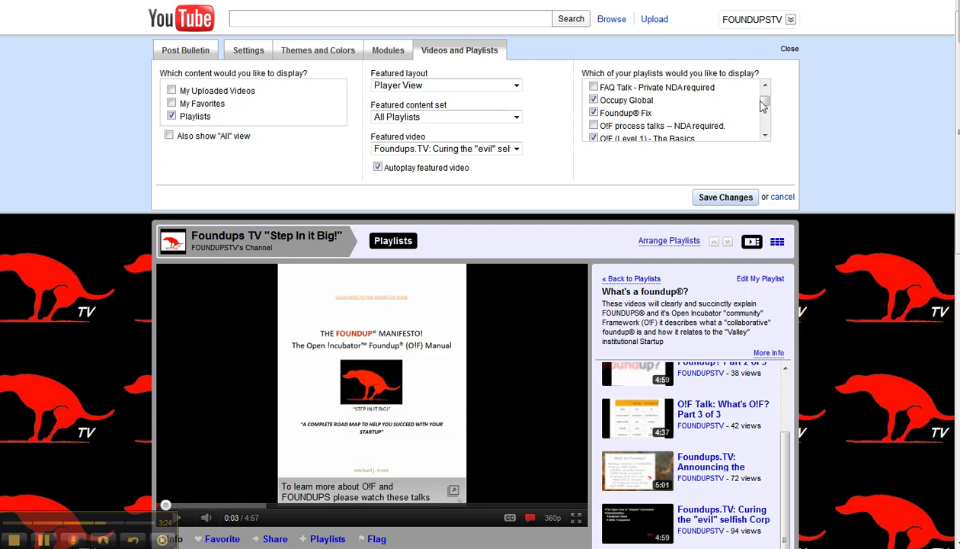
drag(766, 102, 765, 125)
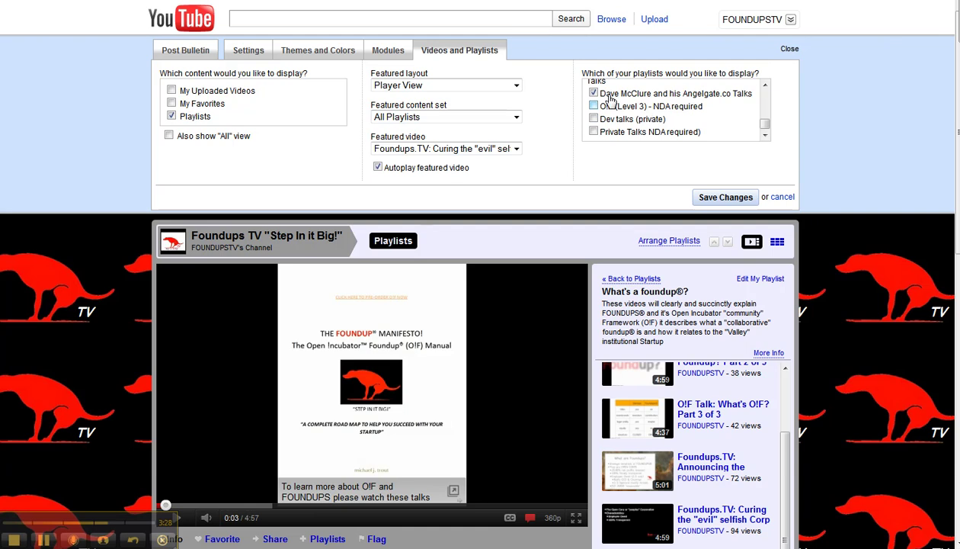
scroll(732, 114, up, 4)
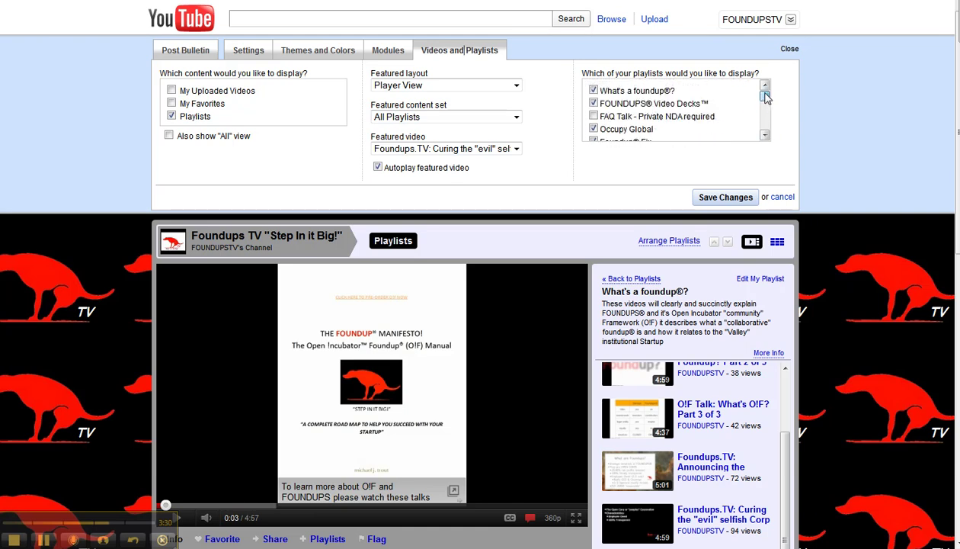